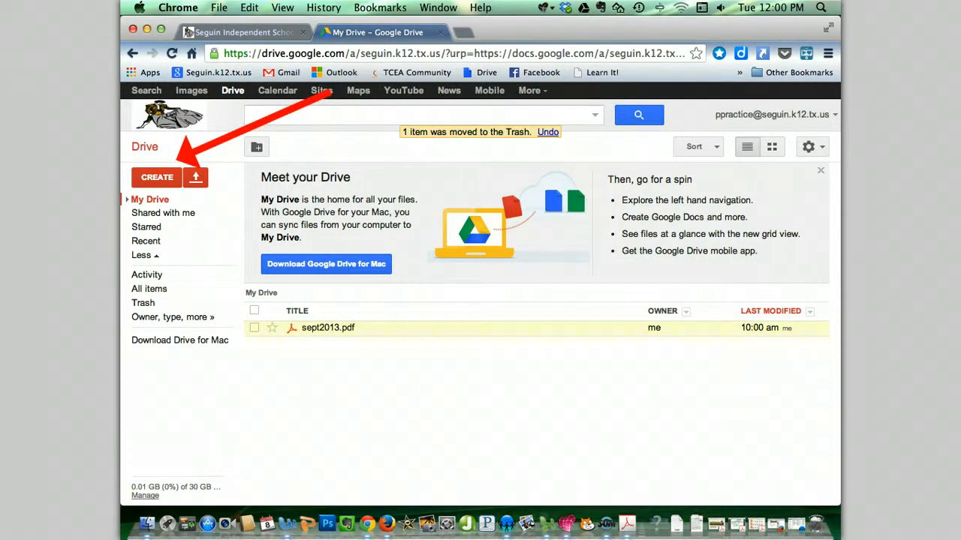
# Step: Create a new text document in Drive and name it "The Three Bears"
pyautogui.click(157, 177)
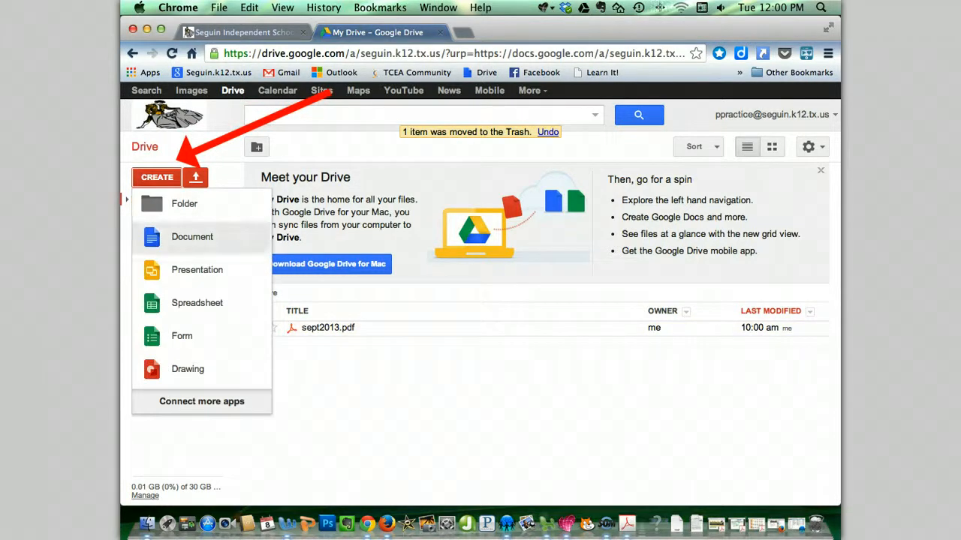
pyautogui.click(198, 244)
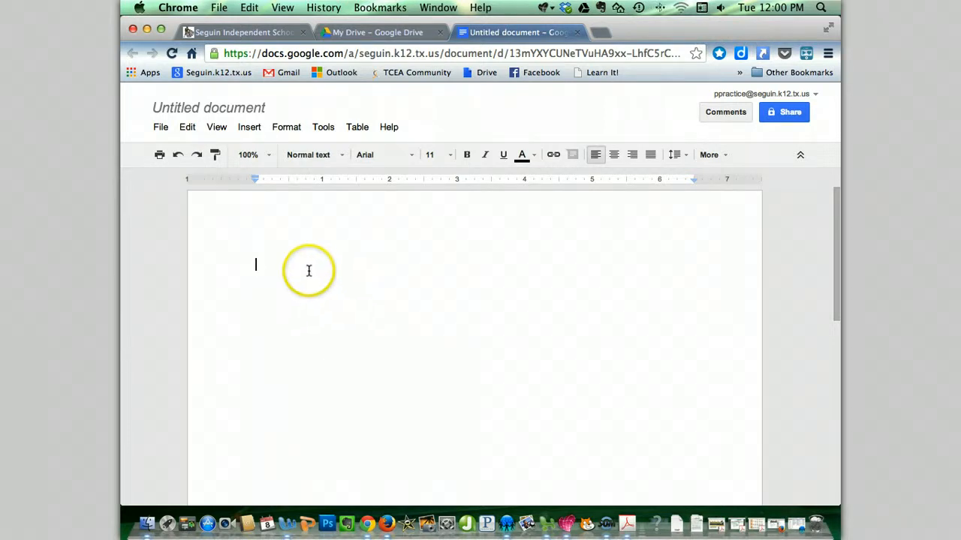
pyautogui.click(233, 112)
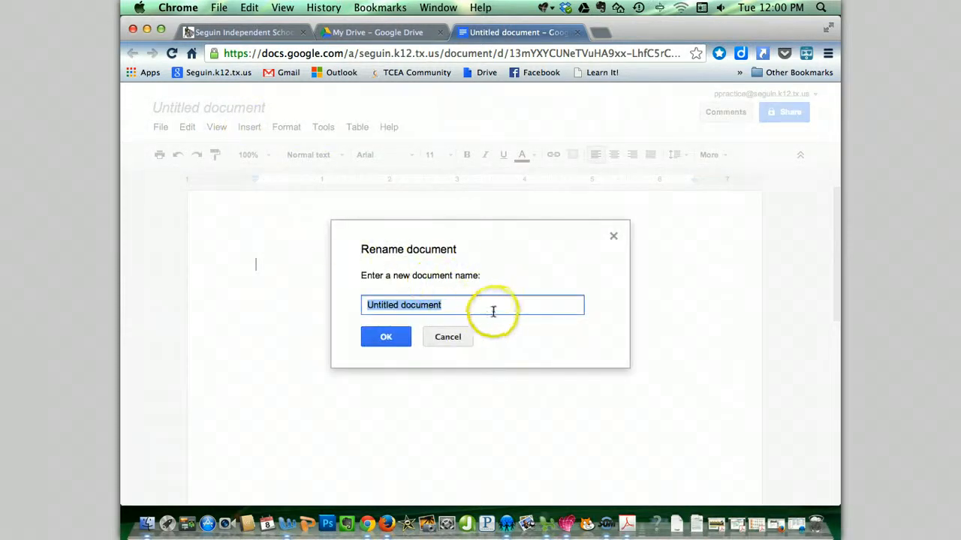
pyautogui.write('The Three Bears')
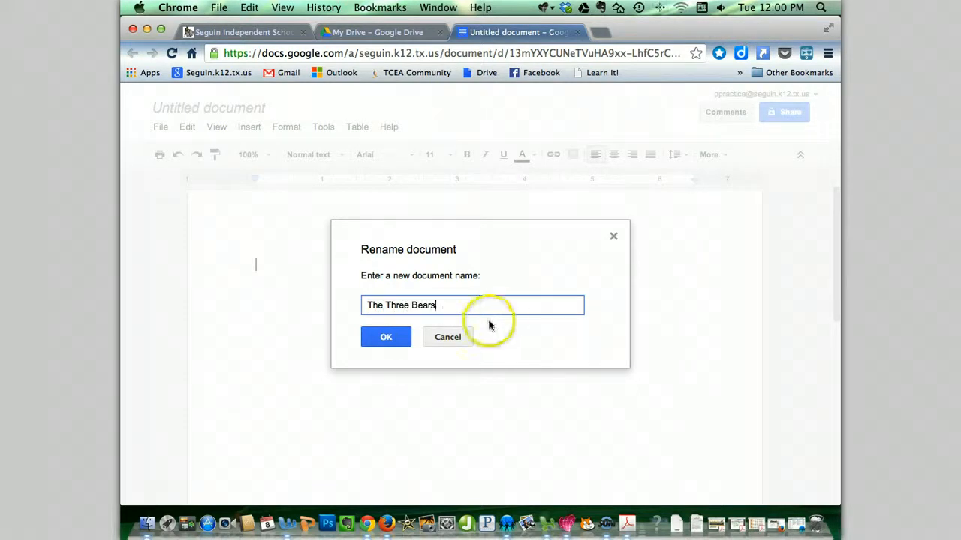
pyautogui.click(386, 337)
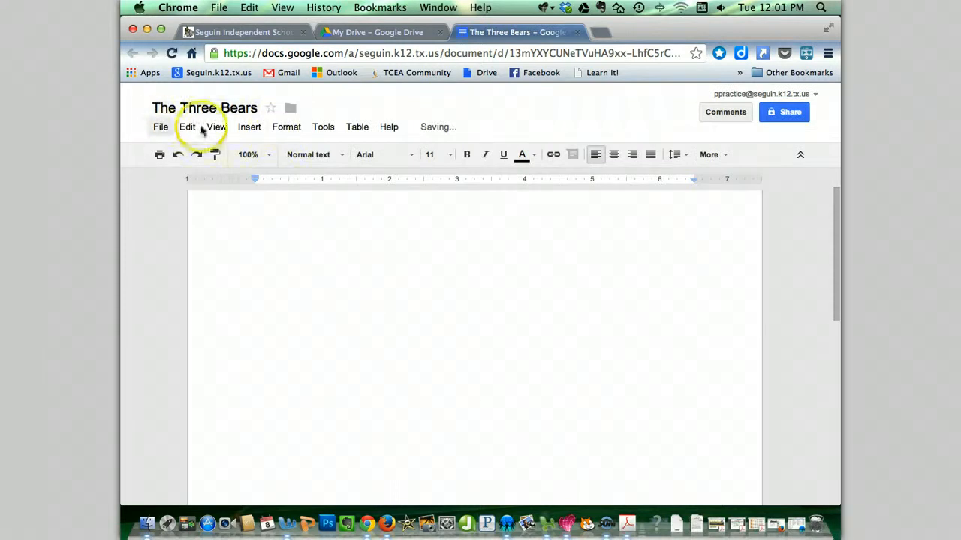
# Step: Check the My Drive file list for The Three Bears and return to the document
pyautogui.click(373, 31)
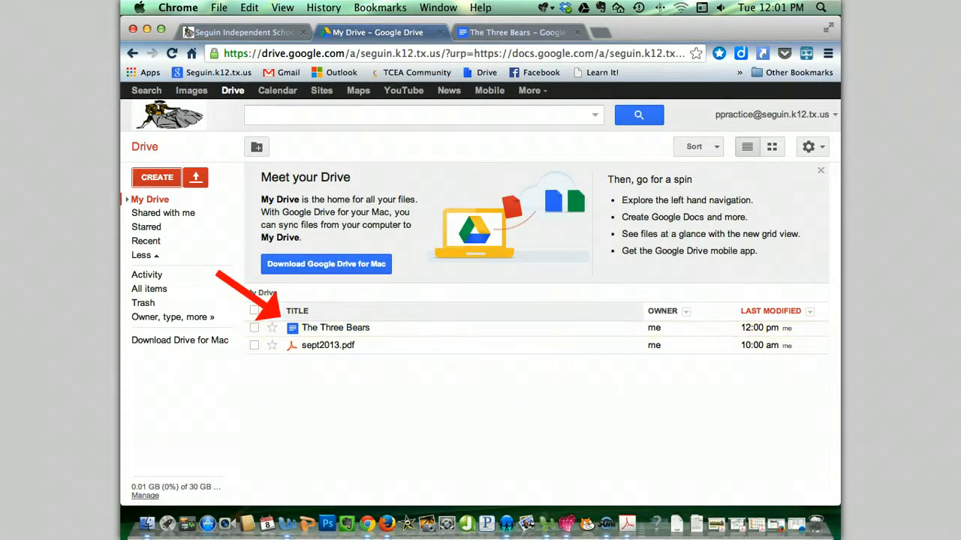
pyautogui.click(518, 32)
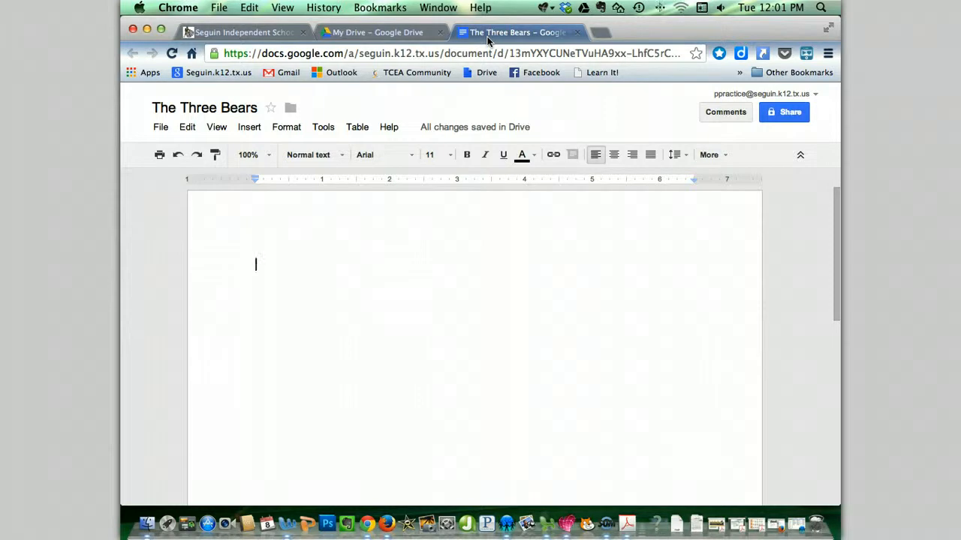
# Step: Write the indented paragraph "Once upon a time, there were three bears. There was a momma bear, a baby bear, and a daddy bear."
pyautogui.press('Tab')
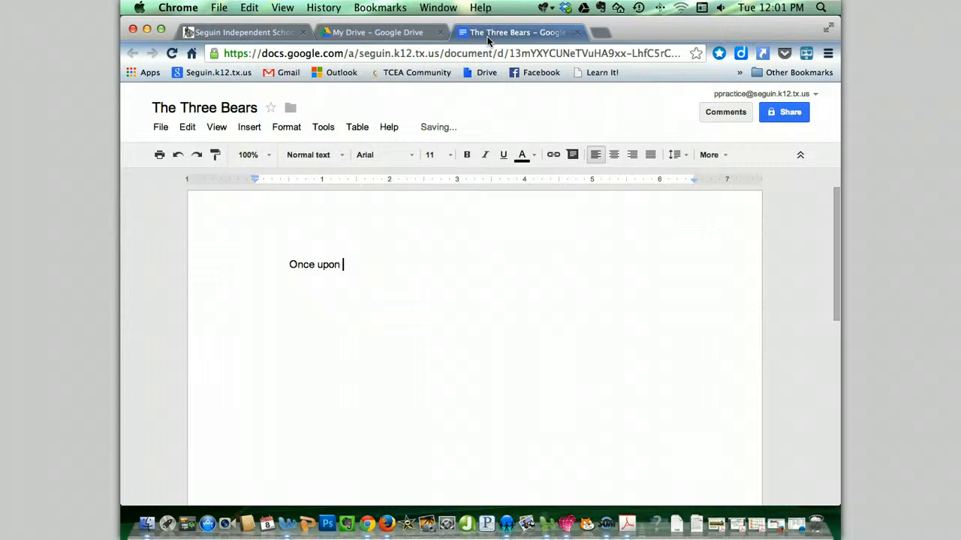
pyautogui.write('Once upon a time, there were three bears. There was a momma bear, a baby bear, and a daddy bear.')
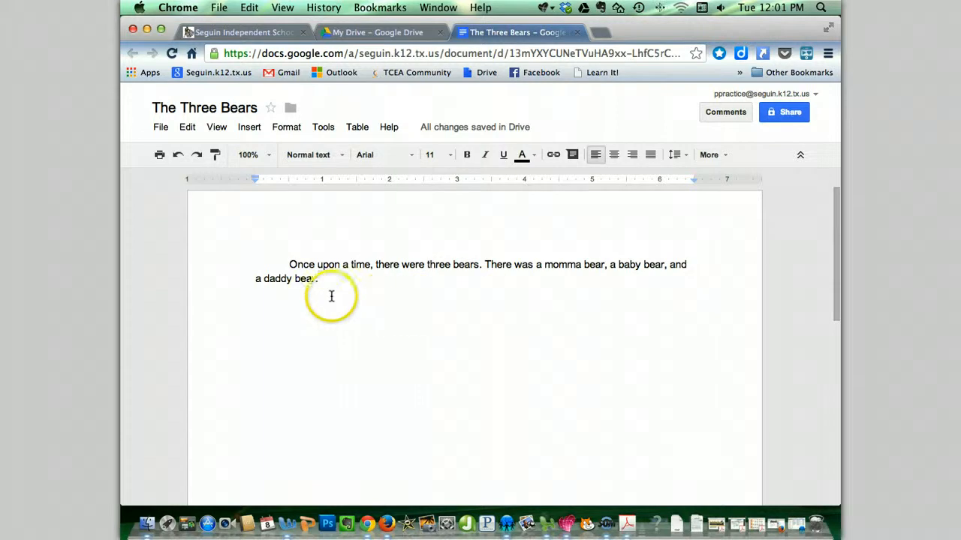
pyautogui.moveTo(332, 282); pyautogui.dragTo(286, 269)
pyautogui.click(317, 277)
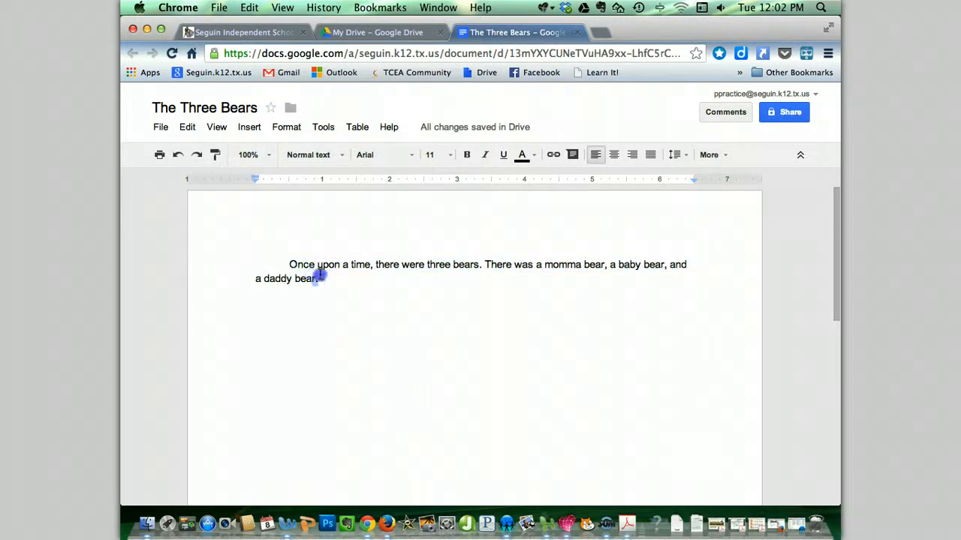
# Step: With the word "Once" selected, add the Josefin Sans, Changa One and Happy Monkey fonts to the available fonts
pyautogui.moveTo(289, 265); pyautogui.dragTo(309, 262)
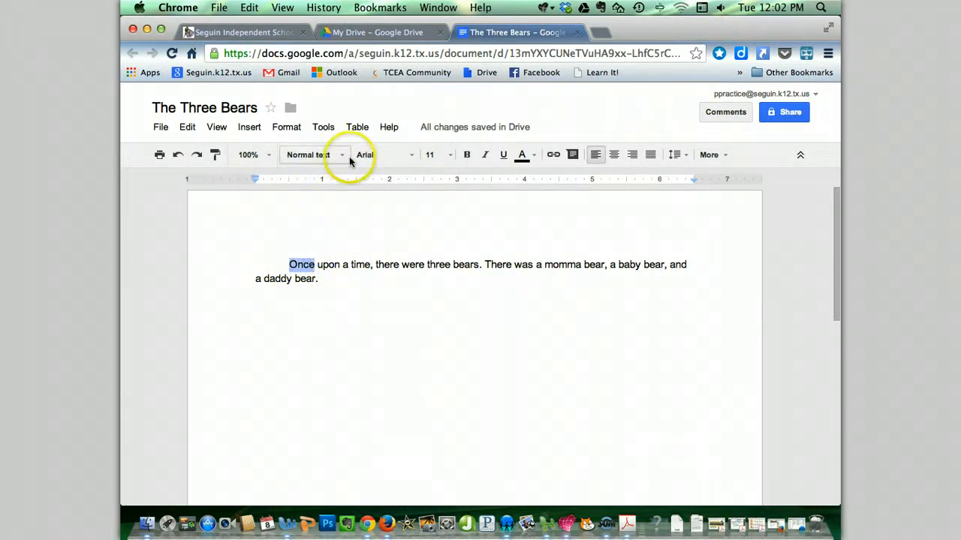
pyautogui.click(411, 158)
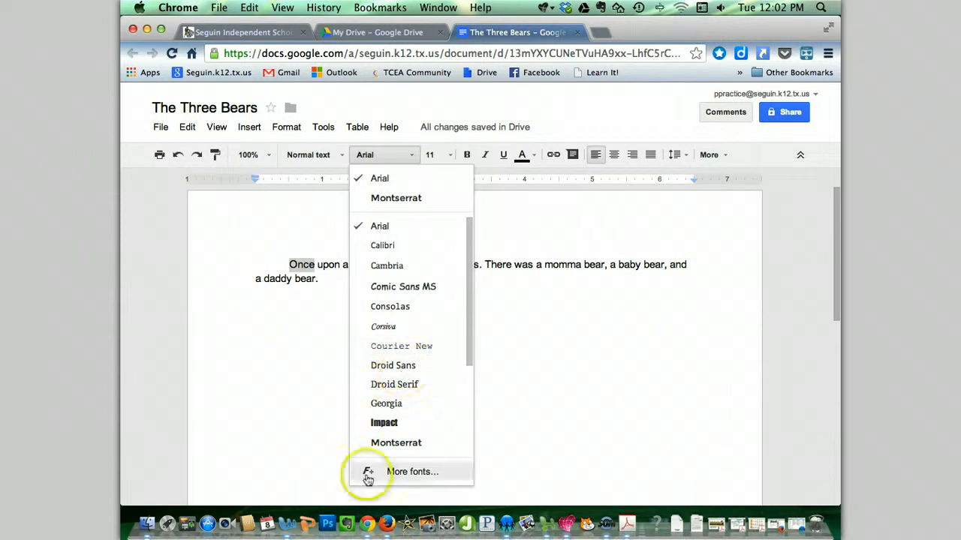
pyautogui.scroll(-1, 383, 373)
pyautogui.scroll(1, 416, 253)
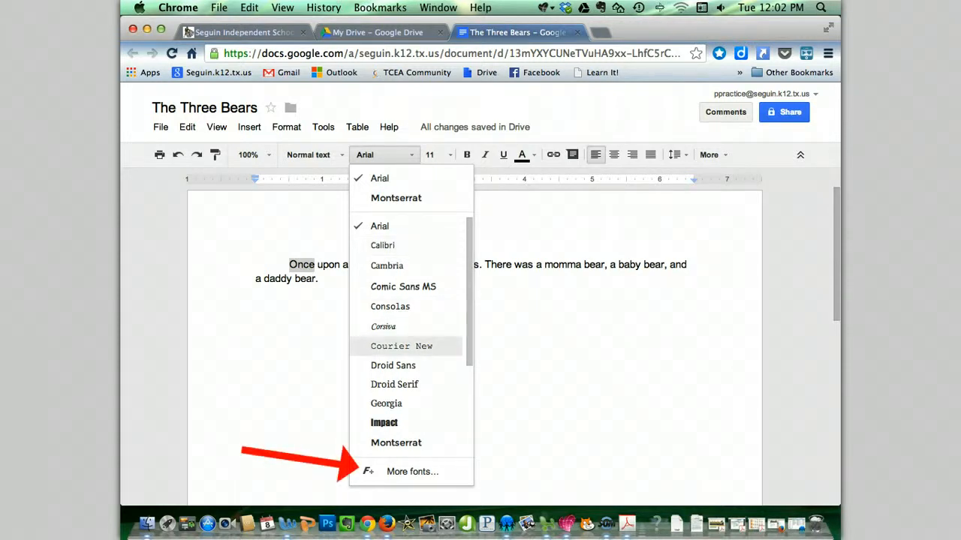
pyautogui.scroll(-2, 402, 347)
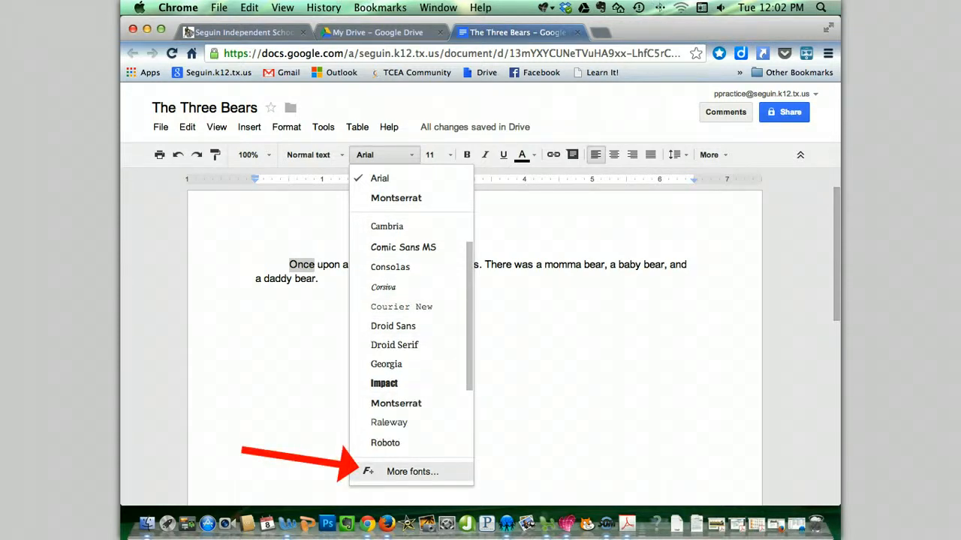
pyautogui.click(410, 473)
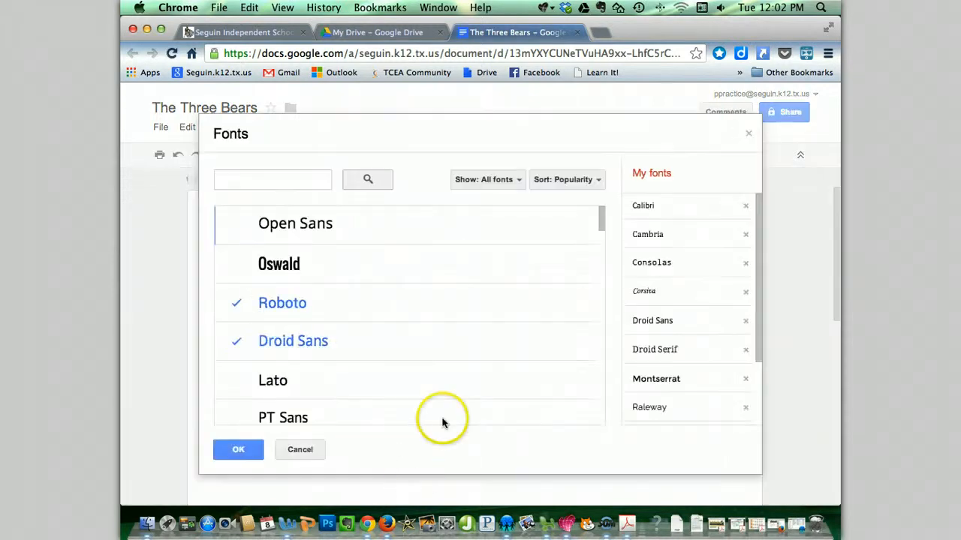
pyautogui.moveTo(603, 219); pyautogui.dragTo(599, 370)
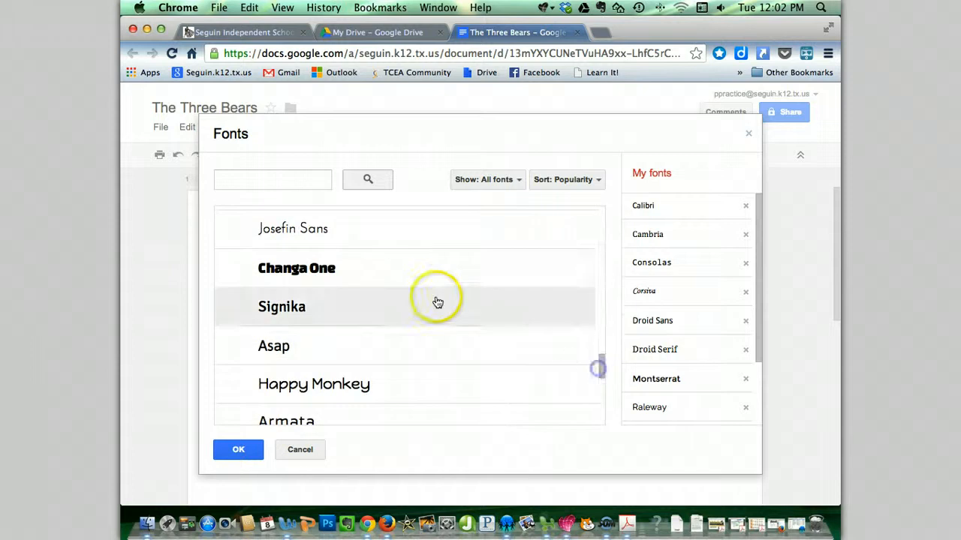
pyautogui.click(368, 241)
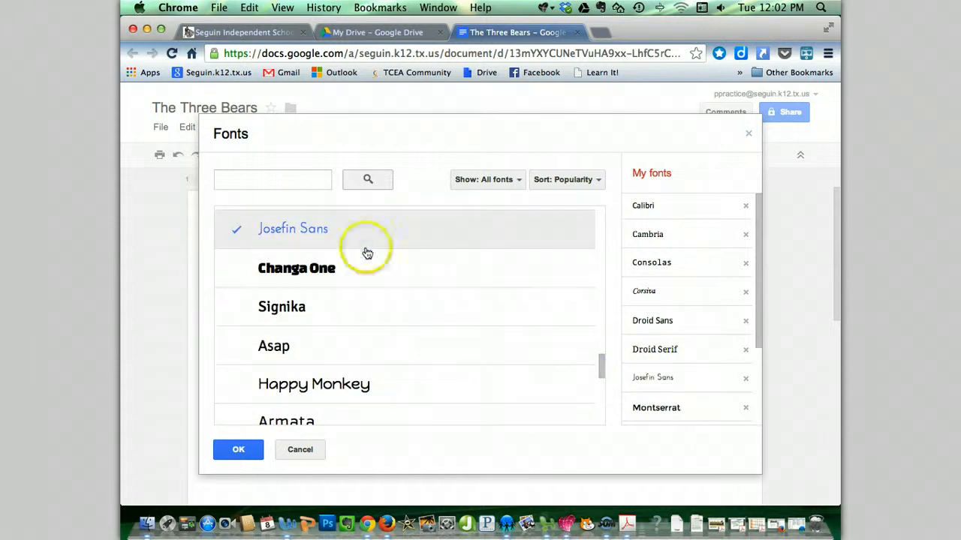
pyautogui.click(369, 269)
pyautogui.scroll(-1, 497, 323)
pyautogui.scroll(-4, 496, 322)
pyautogui.scroll(3, 495, 322)
pyautogui.click(491, 310)
pyautogui.click(236, 449)
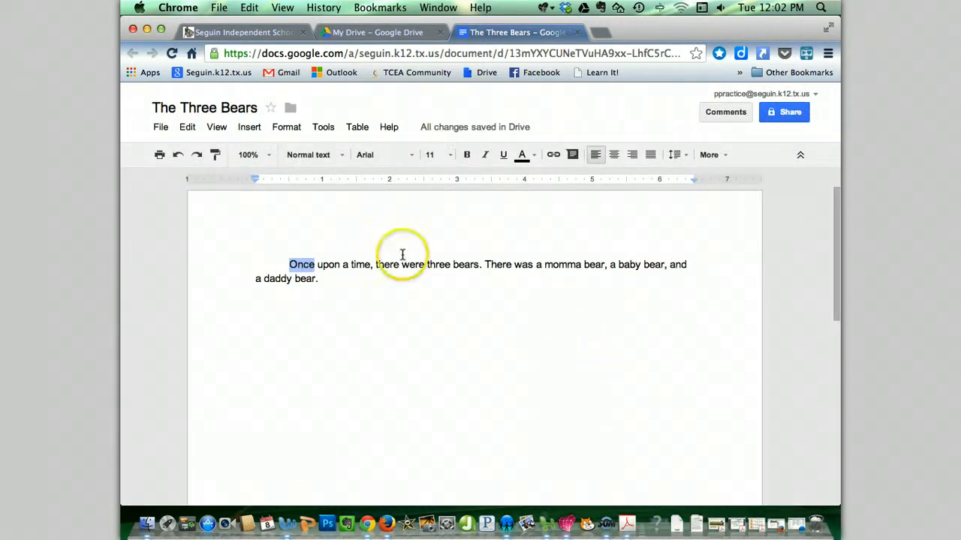
# Step: Set the selected word "Once" to the Changa One font at size 14
pyautogui.click(412, 154)
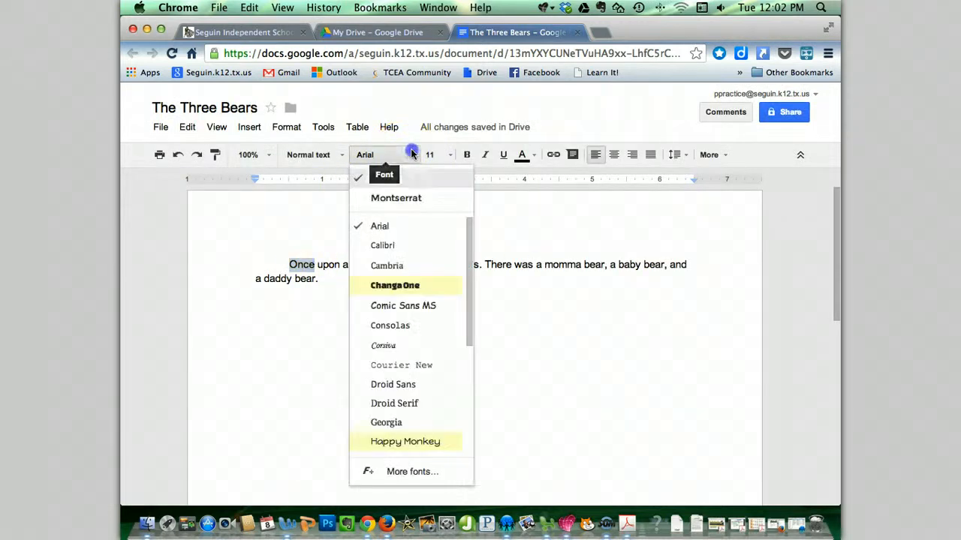
pyautogui.scroll(-3, 425, 269)
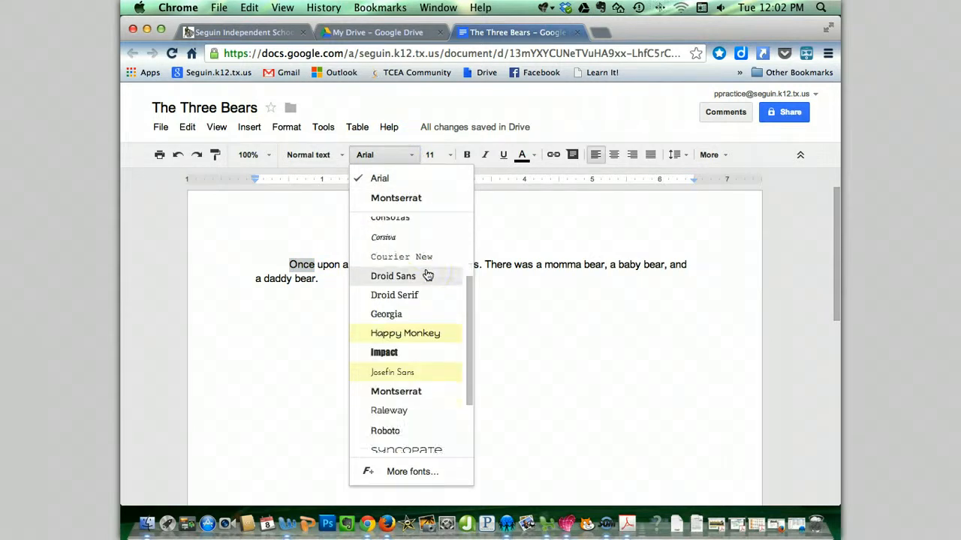
pyautogui.scroll(4, 425, 337)
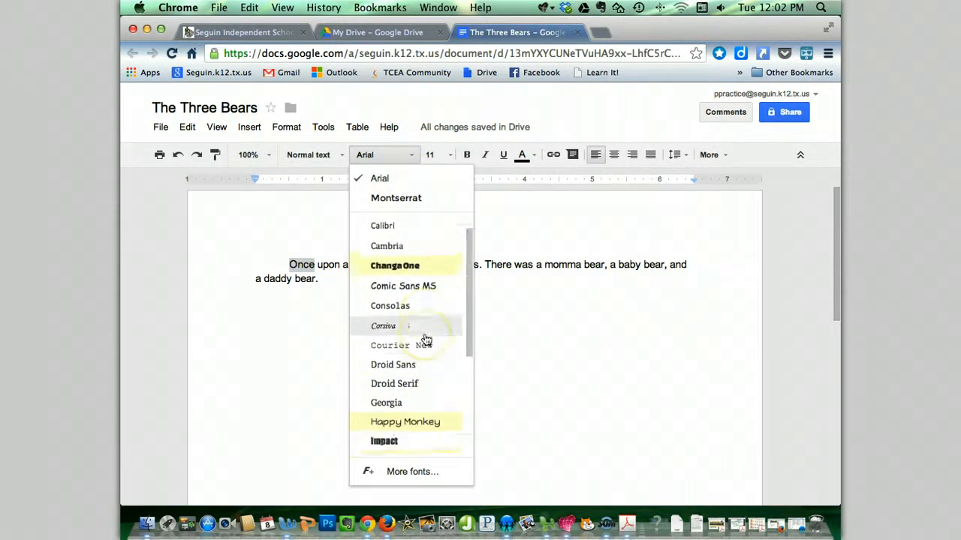
pyautogui.click(412, 286)
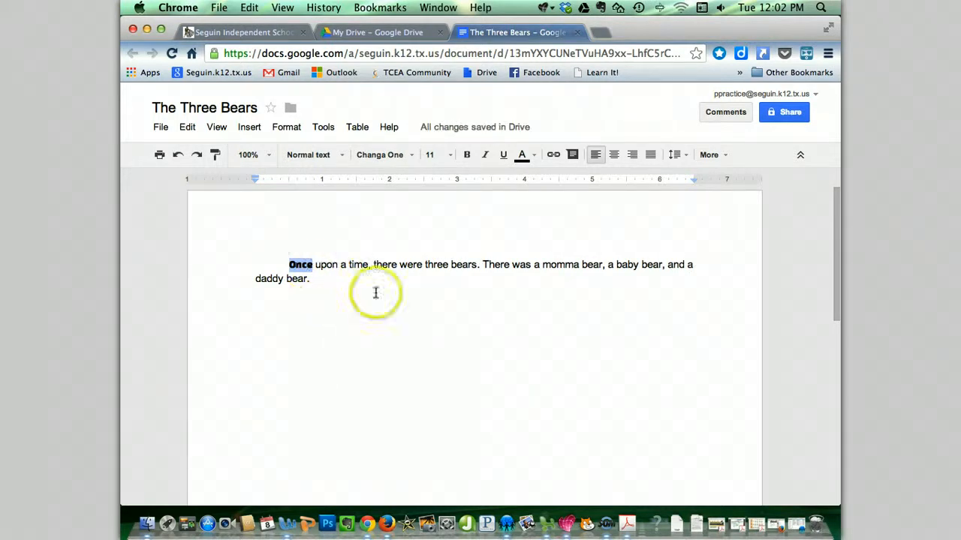
pyautogui.click(453, 154)
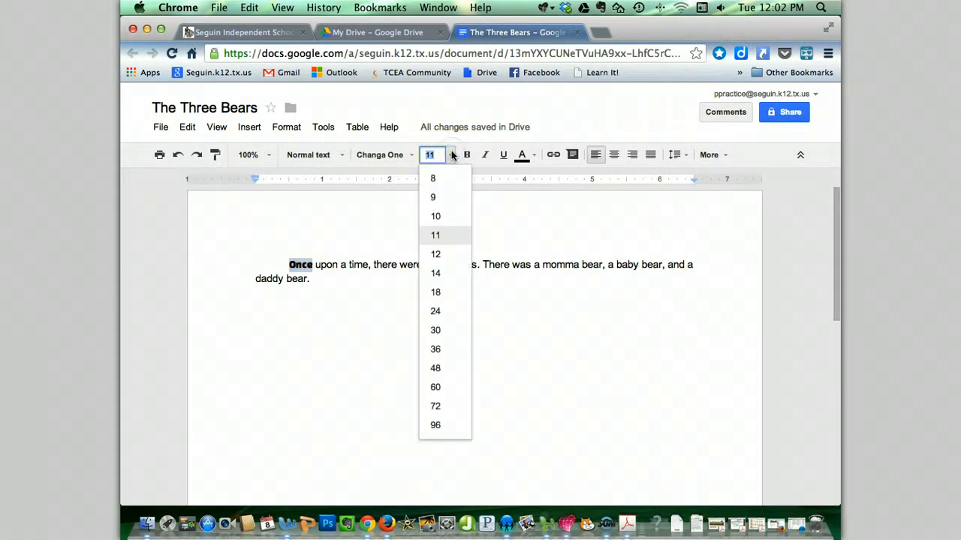
pyautogui.click(443, 273)
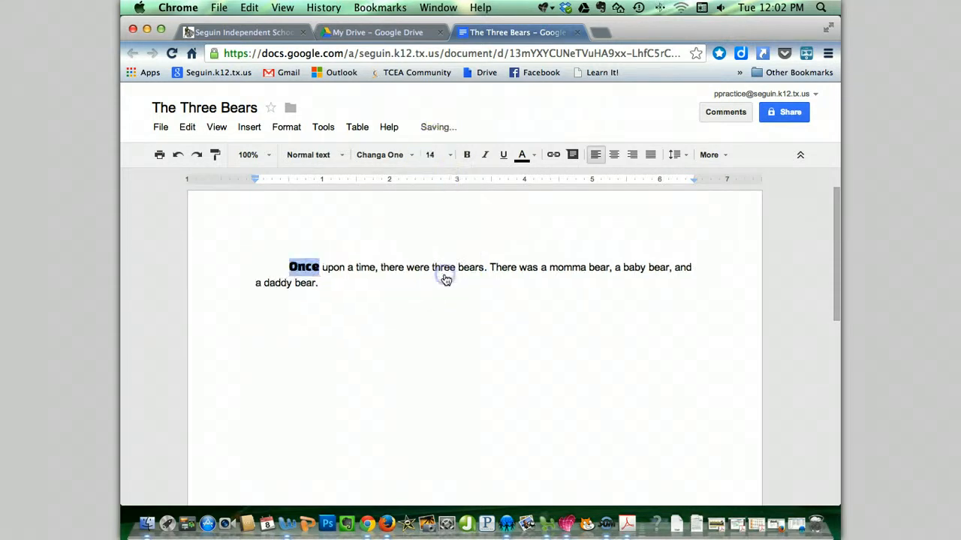
# Step: Make the word "Once" bold and italic, and colour its text dark red
pyautogui.click(466, 155)
pyautogui.click(485, 156)
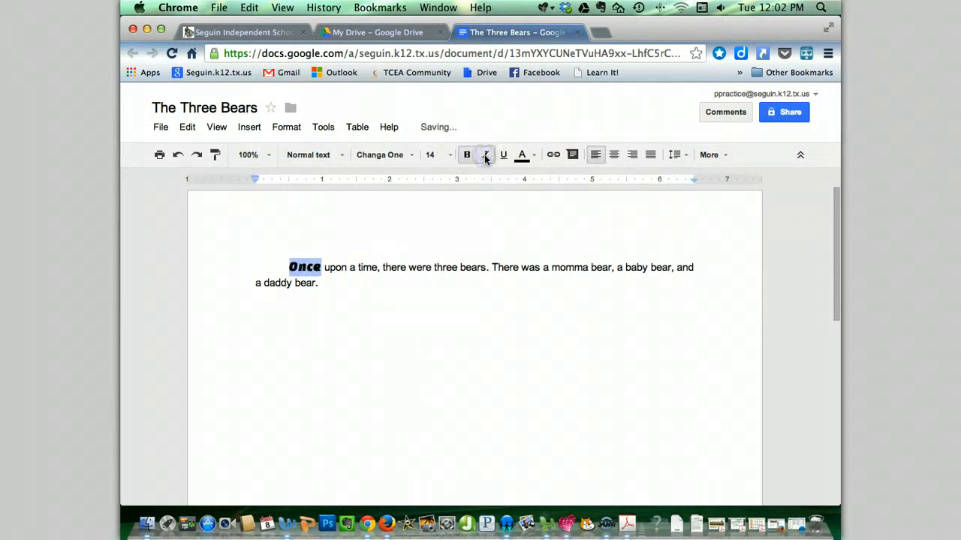
pyautogui.click(536, 156)
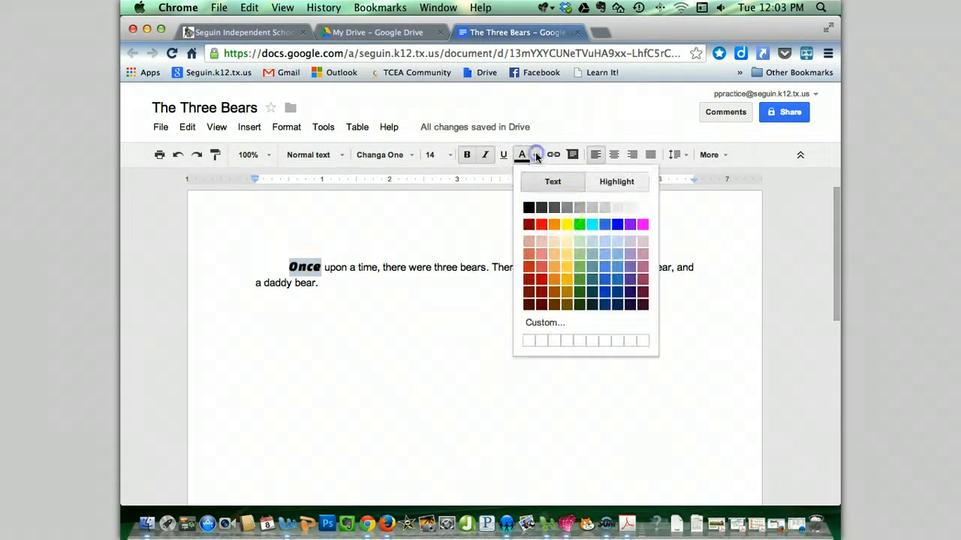
pyautogui.click(544, 296)
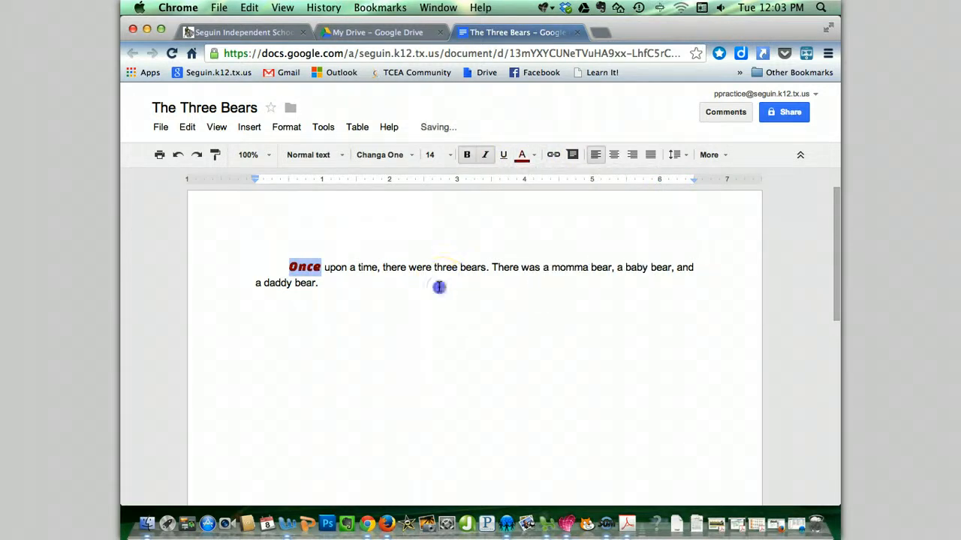
pyautogui.click(440, 287)
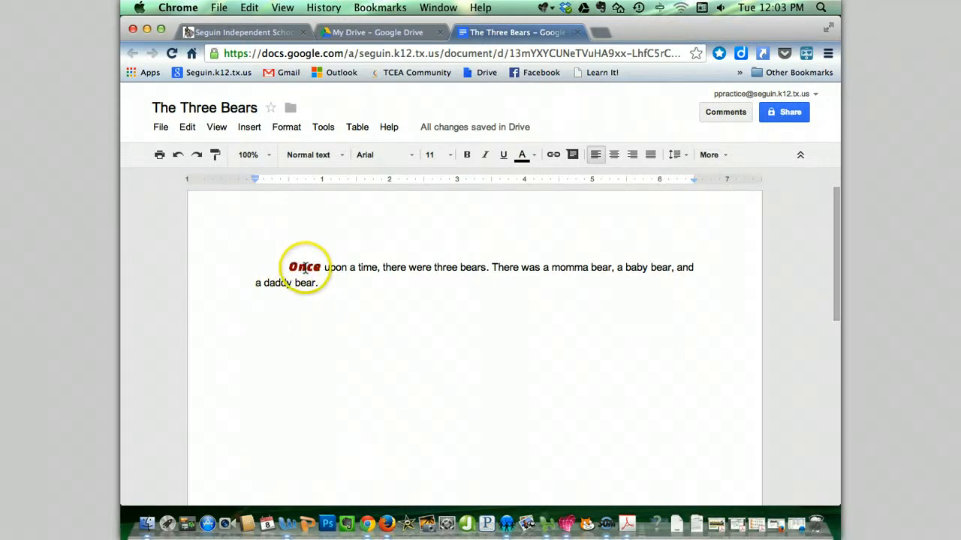
# Step: Copy the formatting of "Once" onto the last word "bear" using Paint format
pyautogui.moveTo(324, 267); pyautogui.dragTo(292, 268)
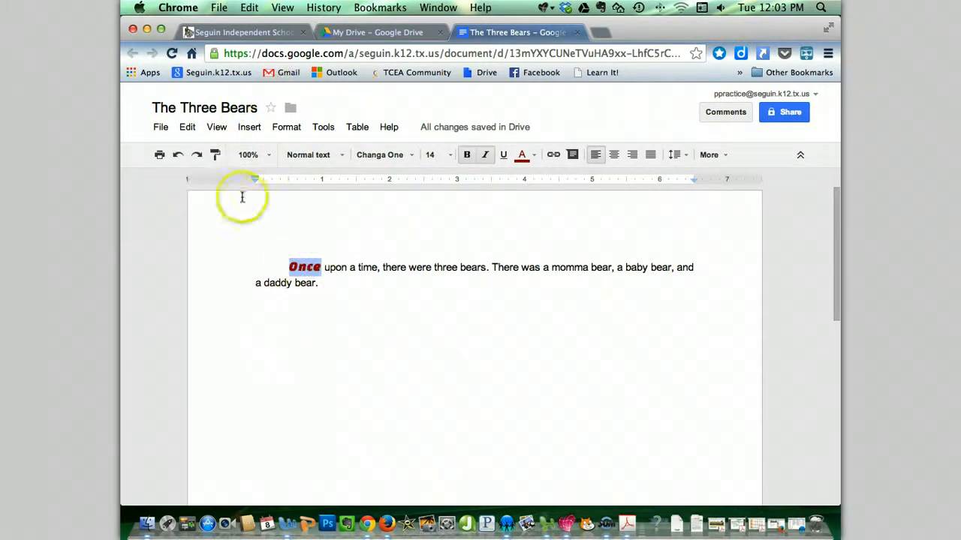
pyautogui.click(214, 155)
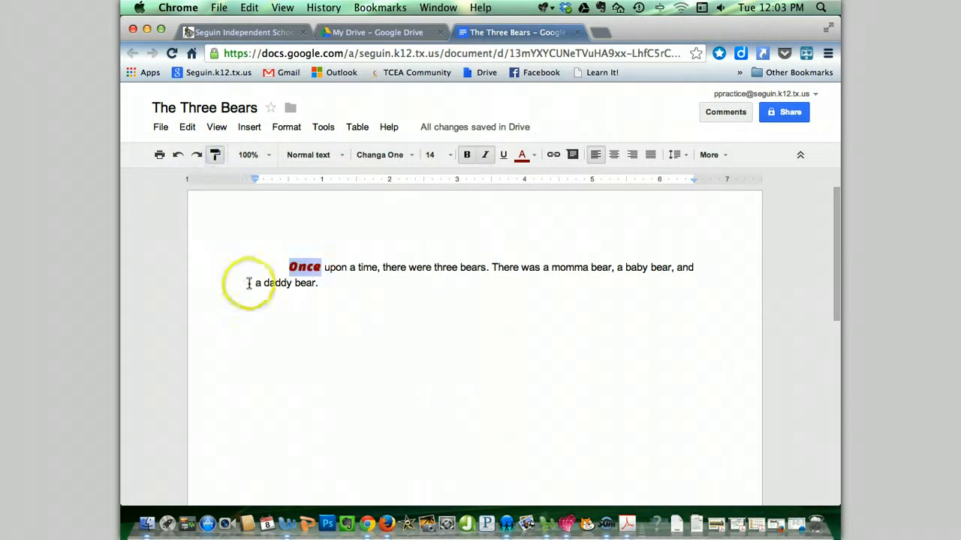
pyautogui.moveTo(296, 286); pyautogui.dragTo(323, 285)
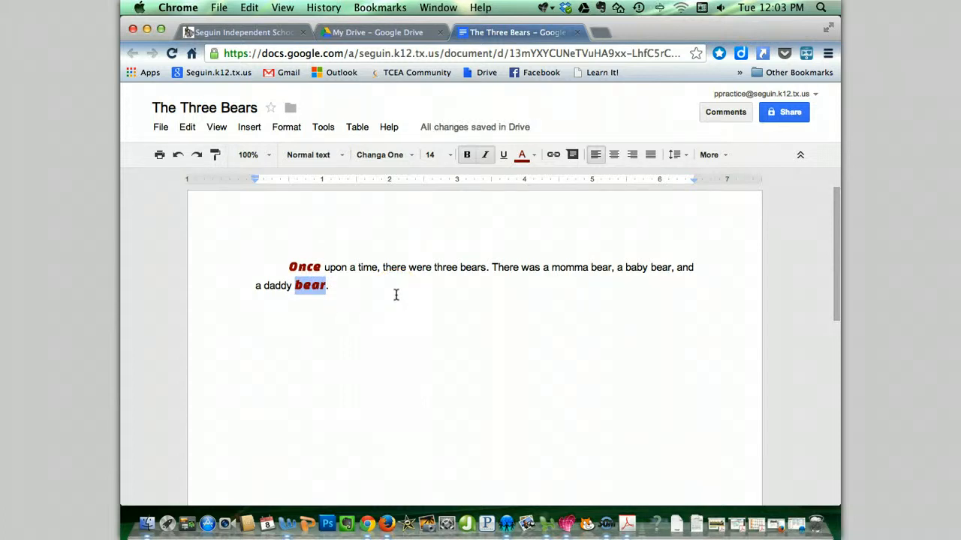
pyautogui.click(405, 295)
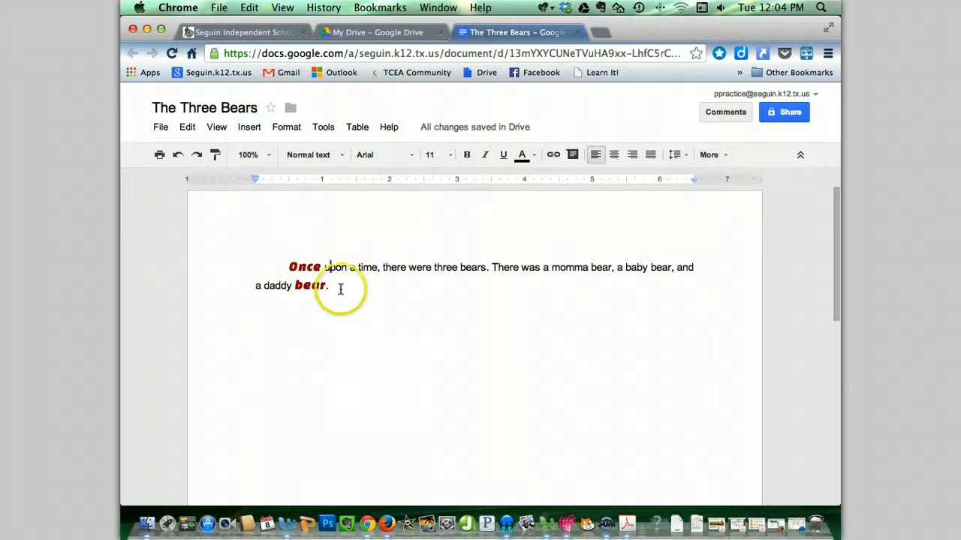
# Step: Try center and right alignment on the whole paragraph, and set it to justified
pyautogui.moveTo(338, 289); pyautogui.dragTo(294, 269)
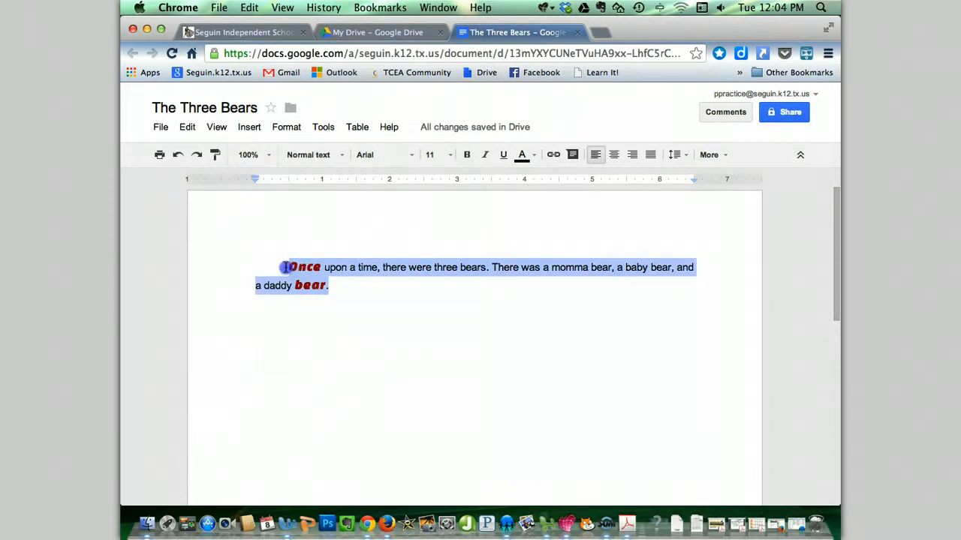
pyautogui.click(614, 155)
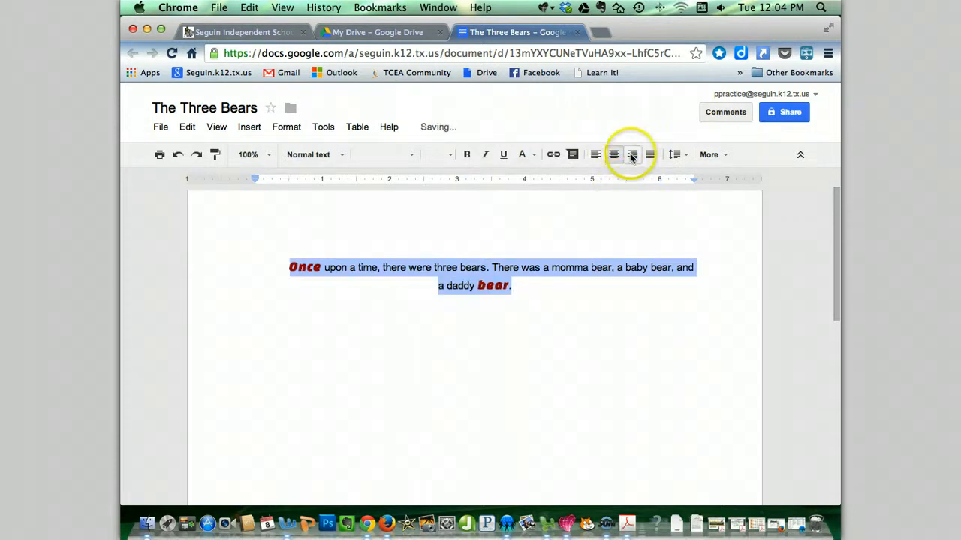
pyautogui.click(631, 155)
pyautogui.click(649, 156)
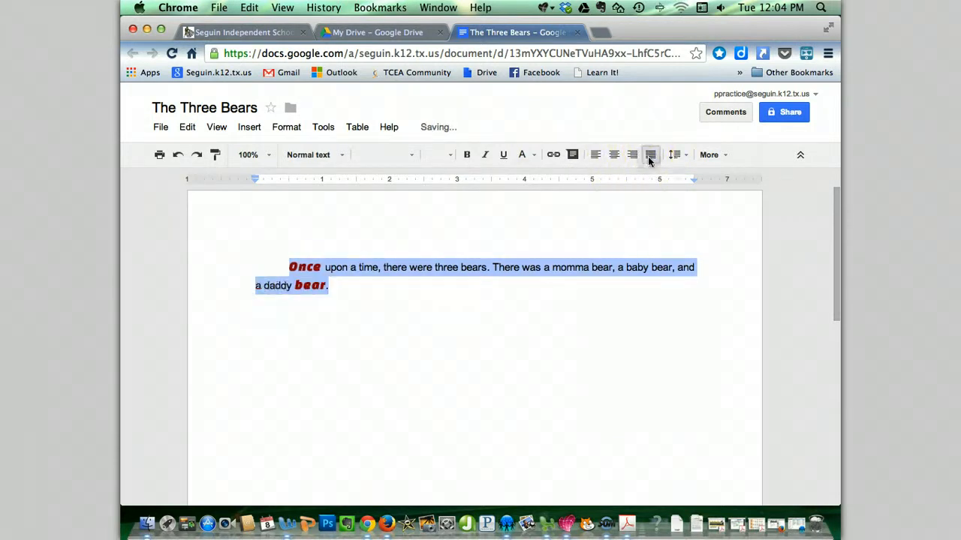
# Step: Left-align the selected story paragraph and set its line spacing to double
pyautogui.click(595, 155)
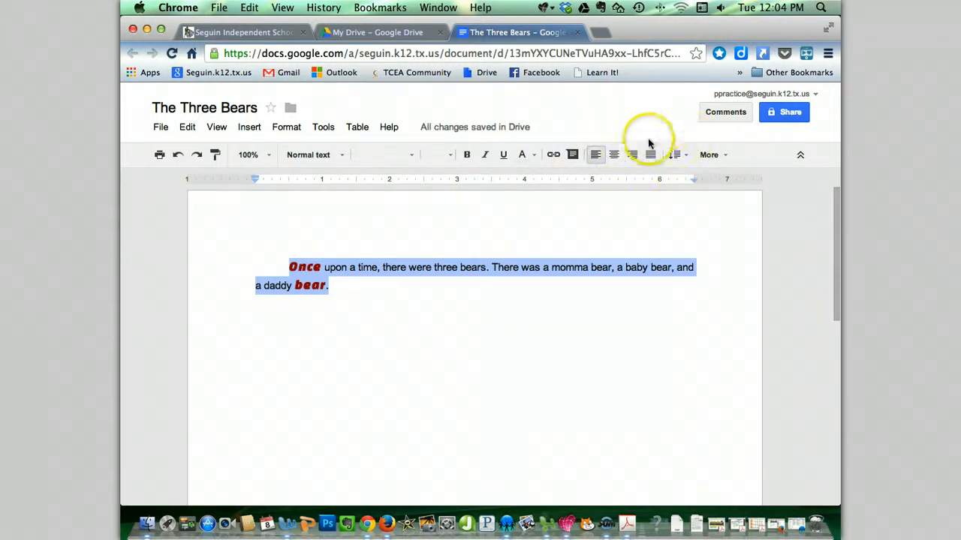
pyautogui.click(686, 158)
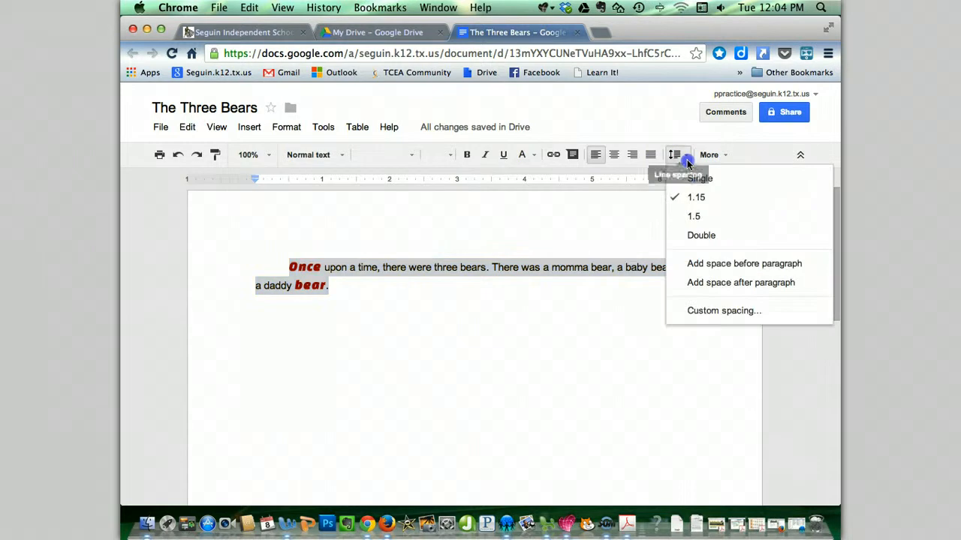
pyautogui.click(713, 235)
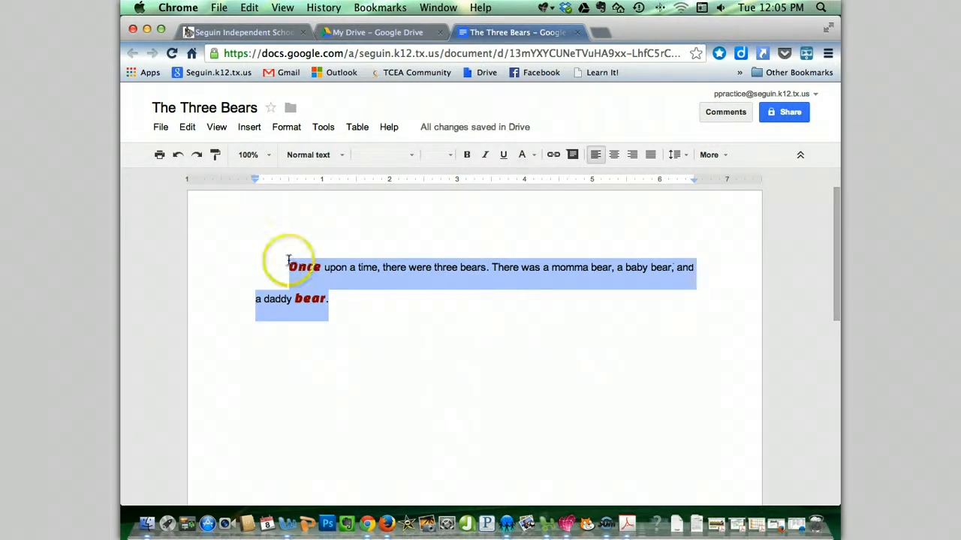
# Step: Add a centered line reading "The Three Bears" above the story paragraph
pyautogui.click(348, 263)
pyautogui.press('Return')
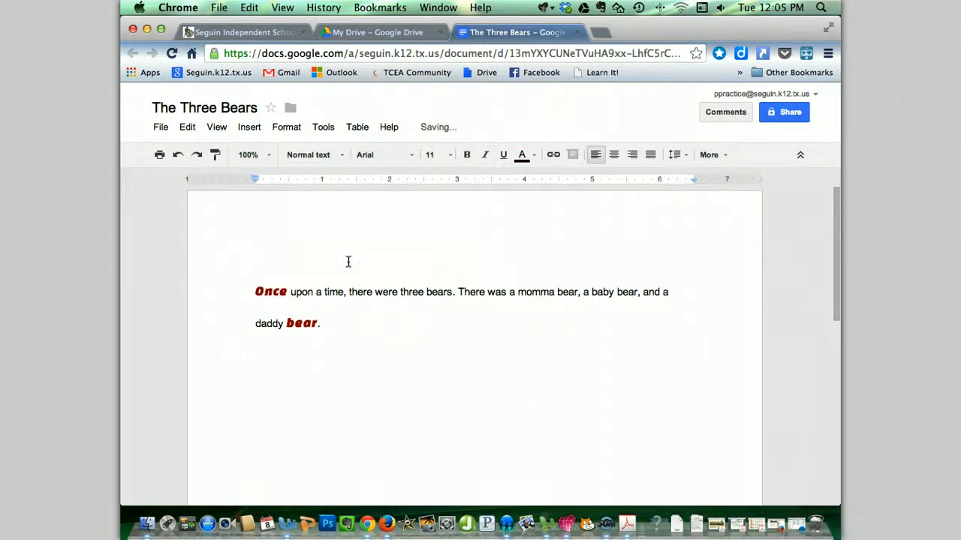
pyautogui.write('The Three Bears')
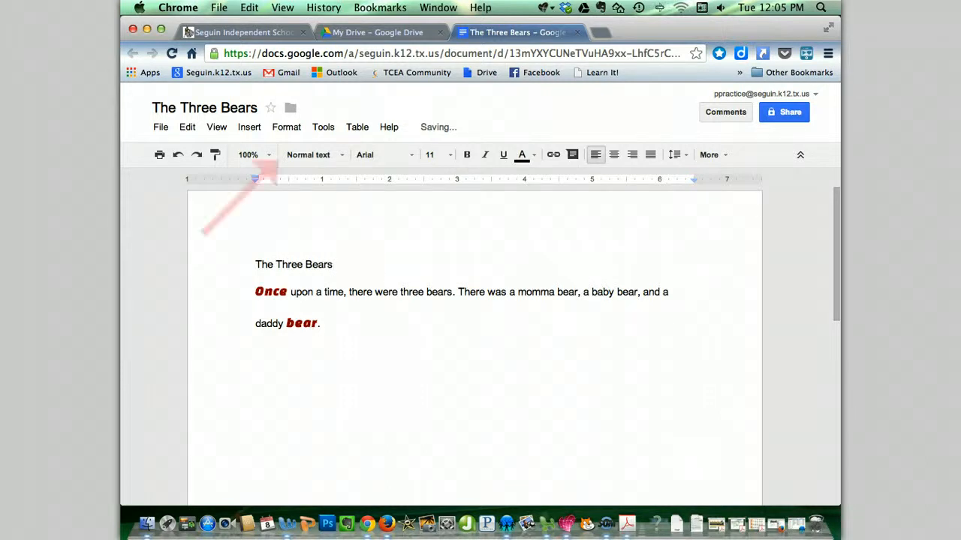
pyautogui.press('super+shift+e')
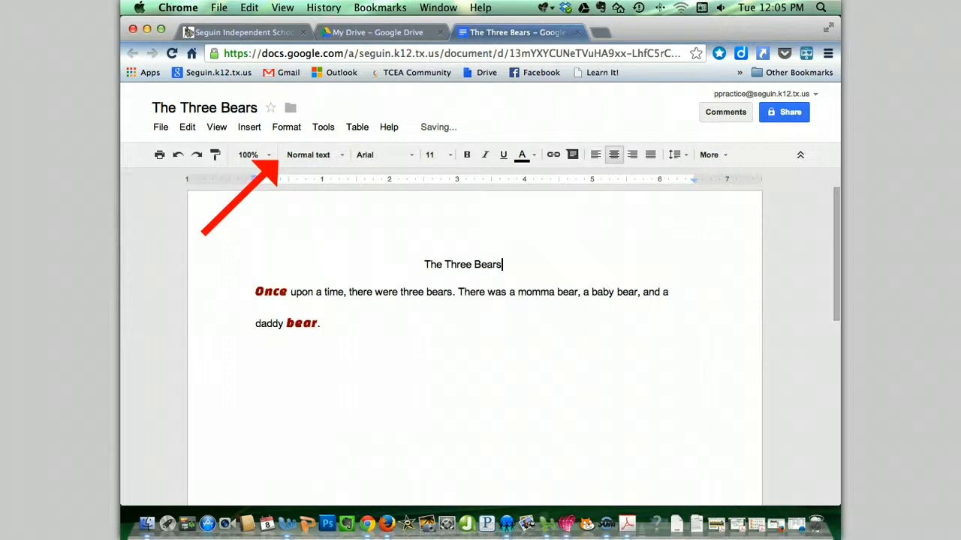
# Step: Try the Title style on the "The Three Bears" line above the story and set it to Heading 1
pyautogui.moveTo(424, 265); pyautogui.dragTo(502, 265)
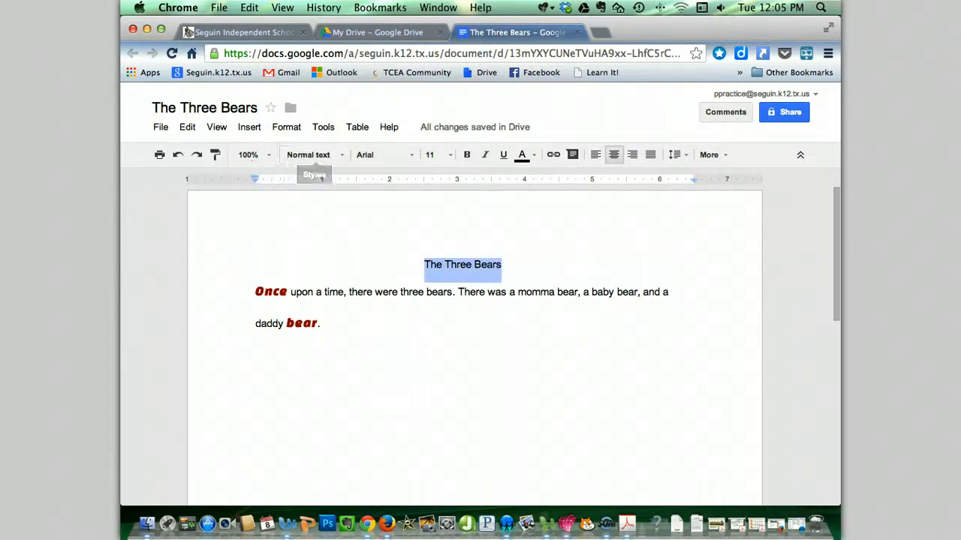
pyautogui.click(340, 158)
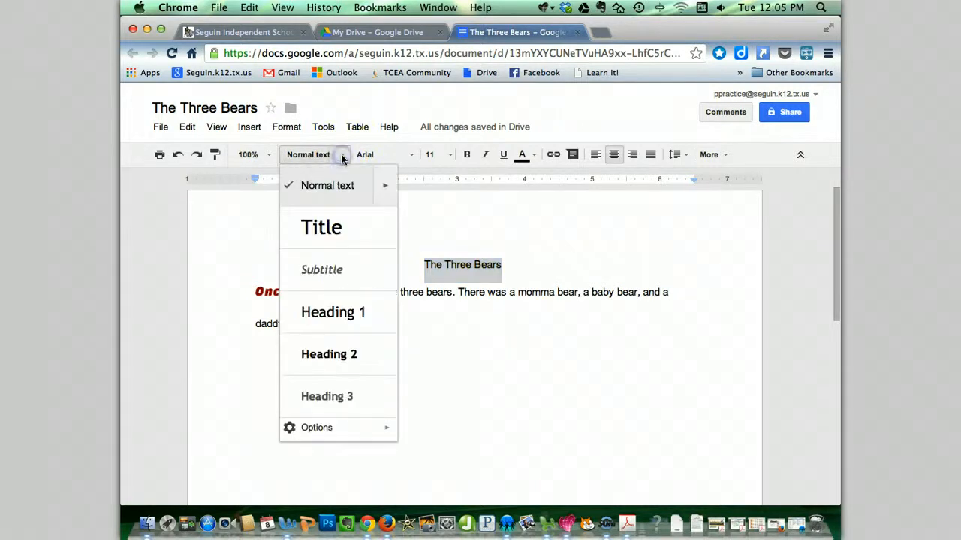
pyautogui.click(352, 237)
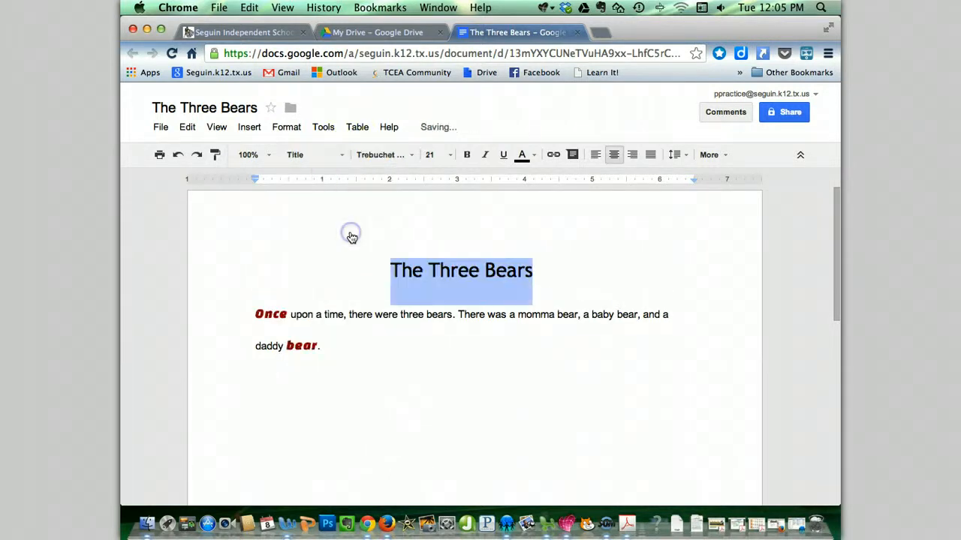
pyautogui.click(338, 158)
pyautogui.click(342, 314)
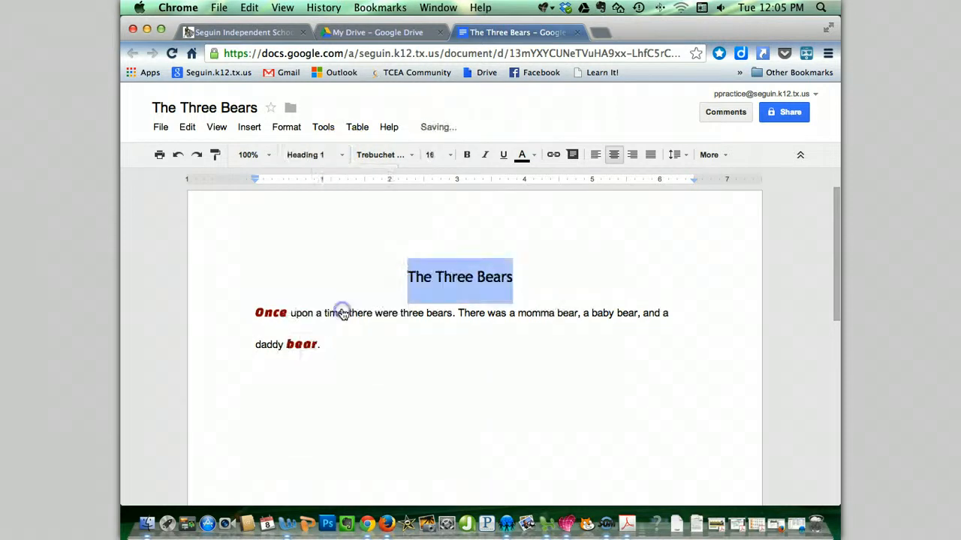
pyautogui.click(344, 155)
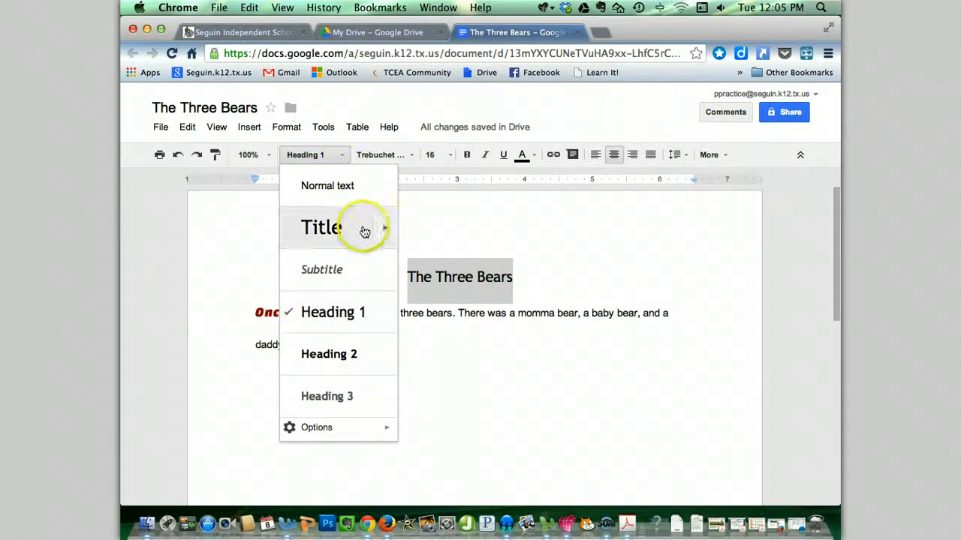
pyautogui.moveTo(362, 428)
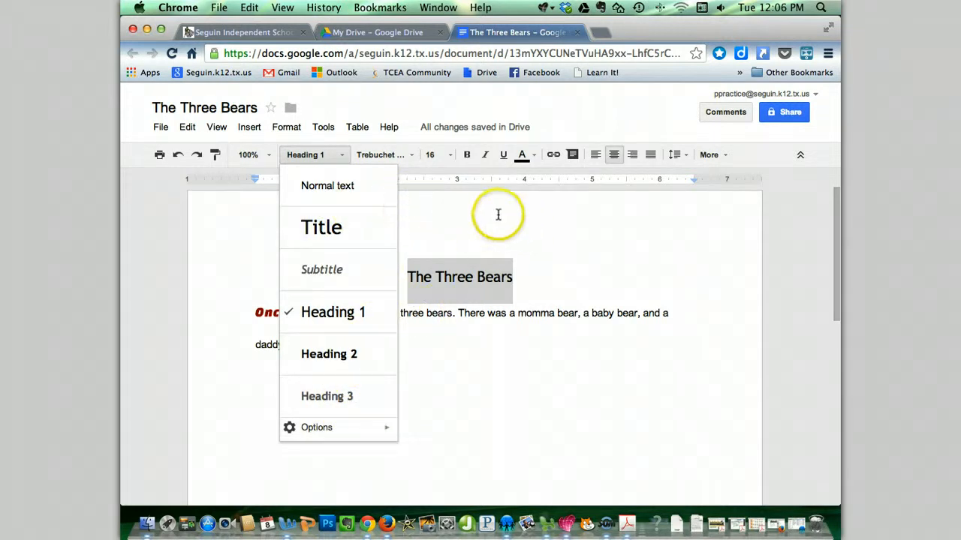
pyautogui.click(330, 155)
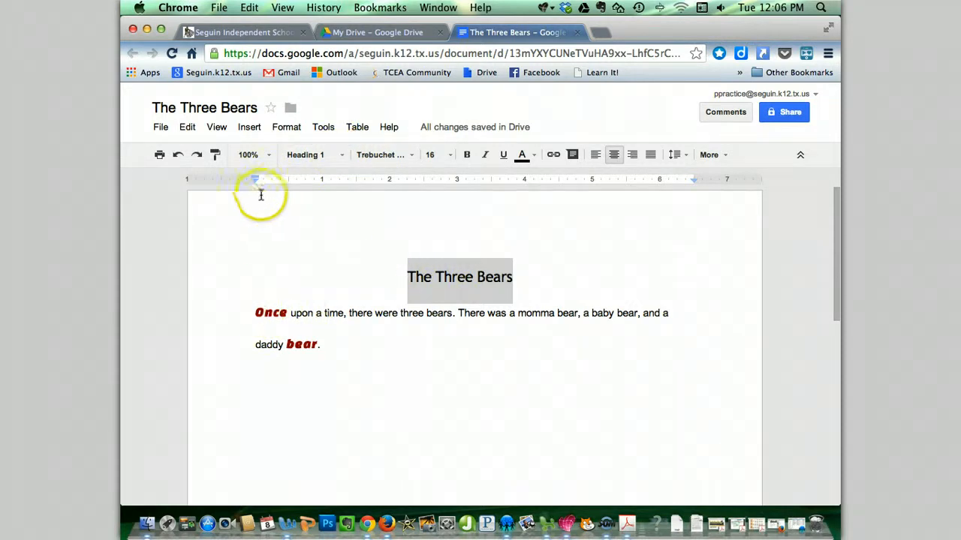
# Step: Select the entire document text and move its right indent in to 6 inches on the ruler
pyautogui.click(286, 277)
pyautogui.doubleClick(419, 277)
pyautogui.press('super+a')
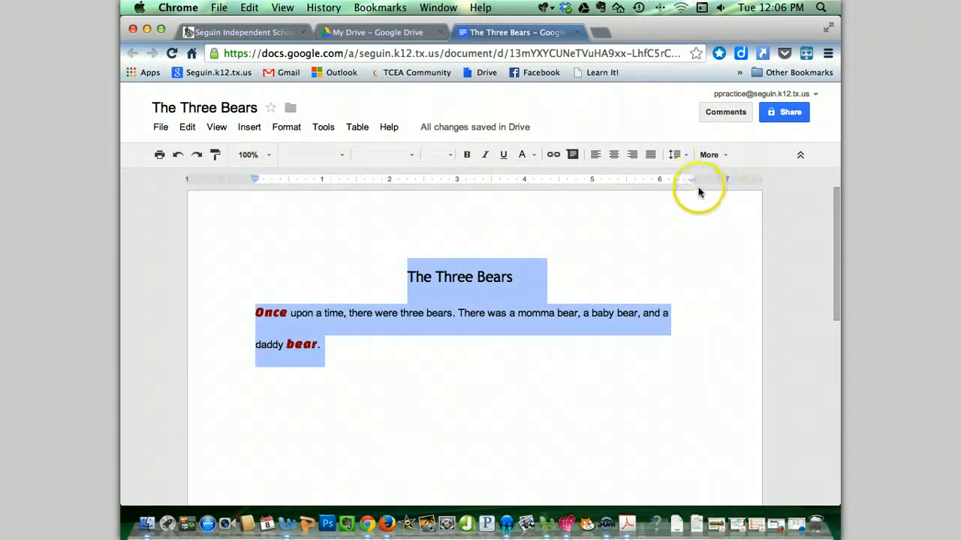
pyautogui.moveTo(695, 178); pyautogui.dragTo(661, 179)
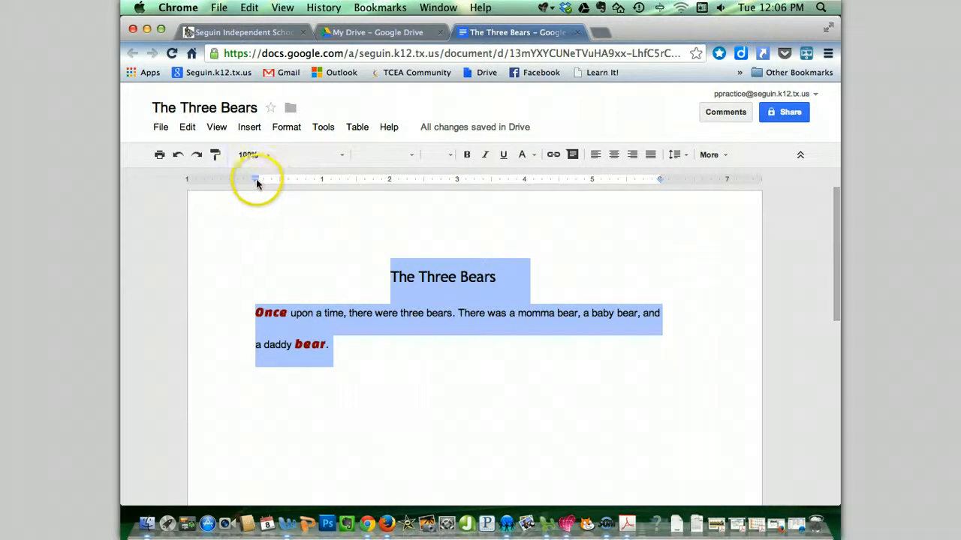
# Step: Widen the left margin, try half-inch first-line and hanging indents, and reset both indents to 0
pyautogui.moveTo(253, 182); pyautogui.dragTo(317, 181)
pyautogui.click(255, 181)
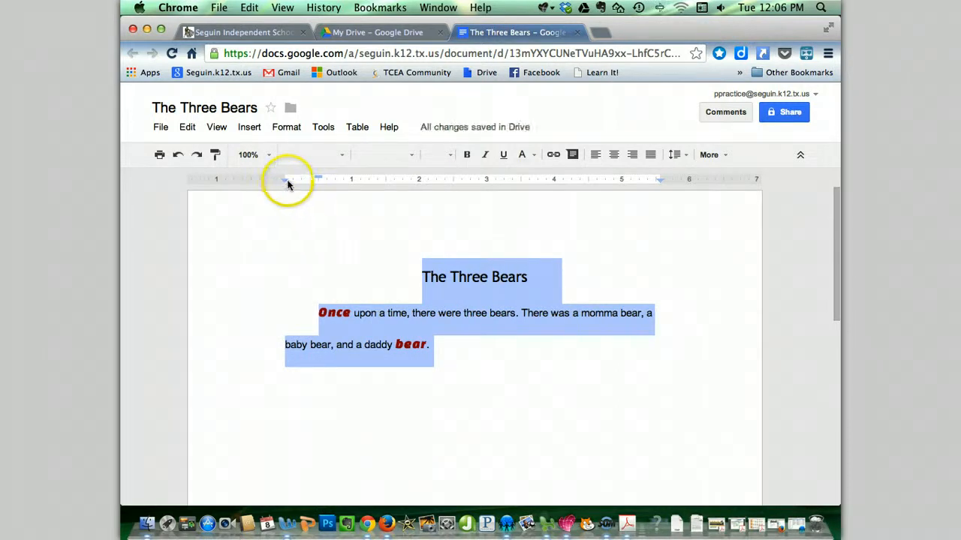
pyautogui.moveTo(321, 179); pyautogui.dragTo(285, 179)
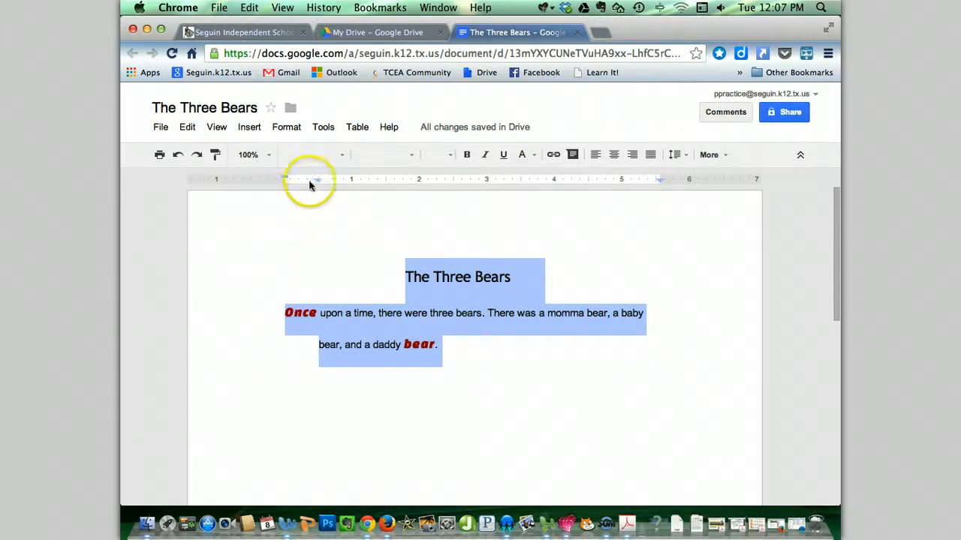
pyautogui.moveTo(318, 180); pyautogui.dragTo(284, 177)
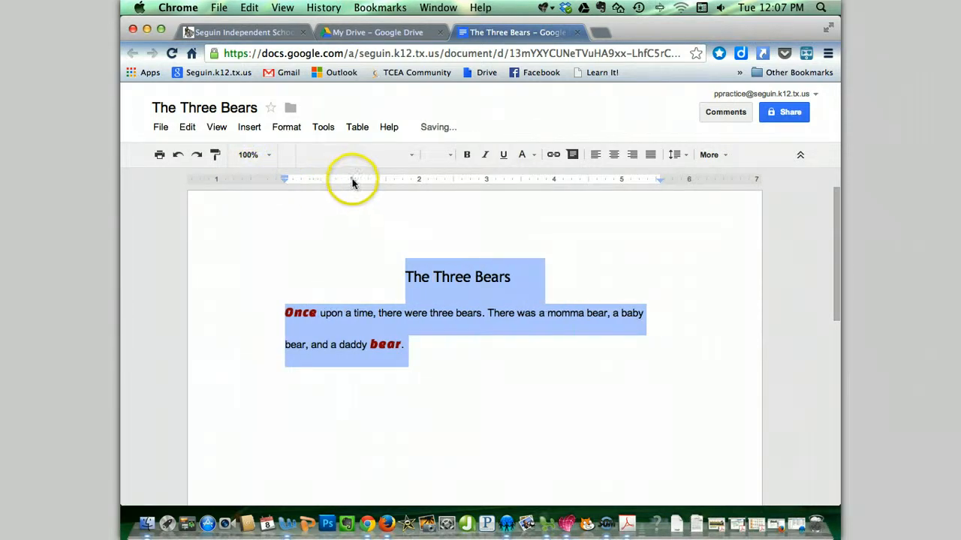
# Step: Add a left tab-stop at 1 inch for the selected text and place the cursor before "Once"
pyautogui.click(353, 180)
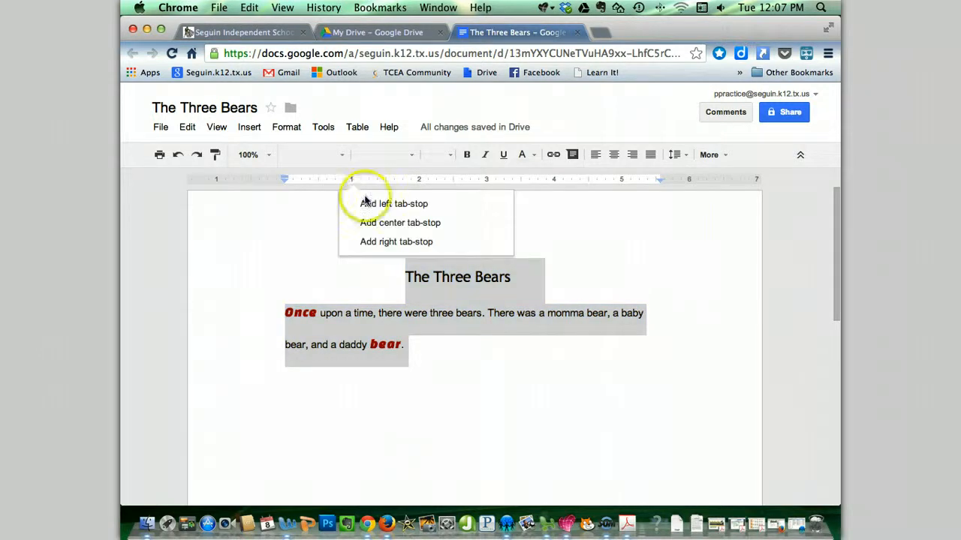
pyautogui.click(390, 214)
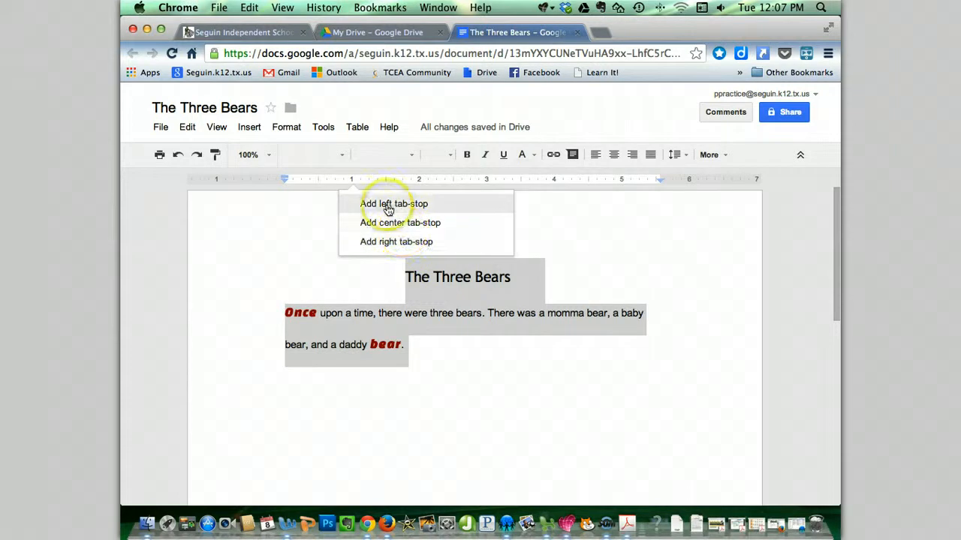
pyautogui.click(389, 208)
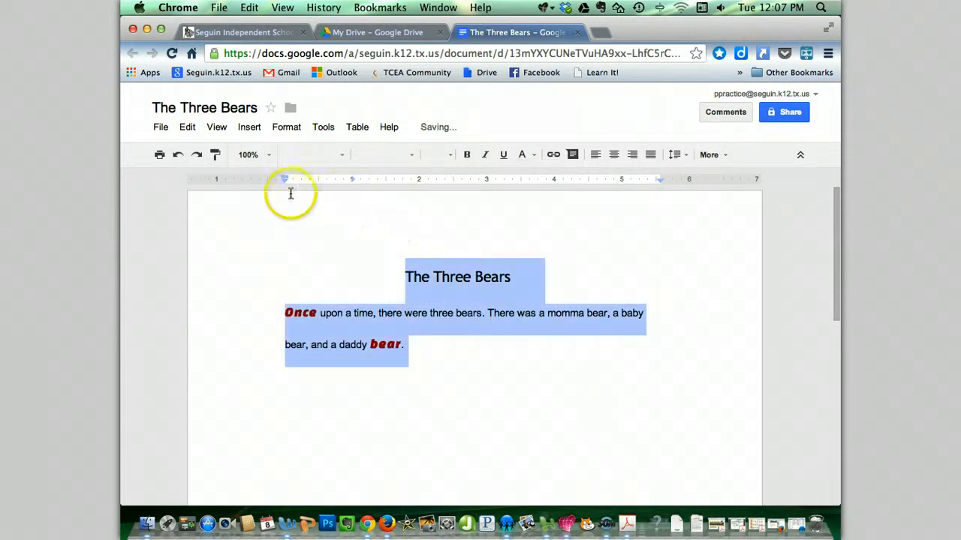
pyautogui.click(295, 297)
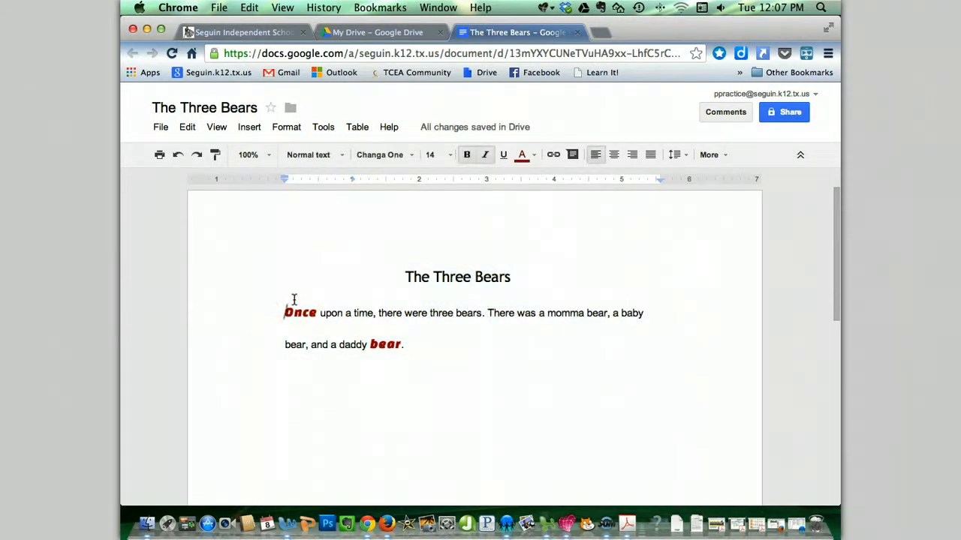